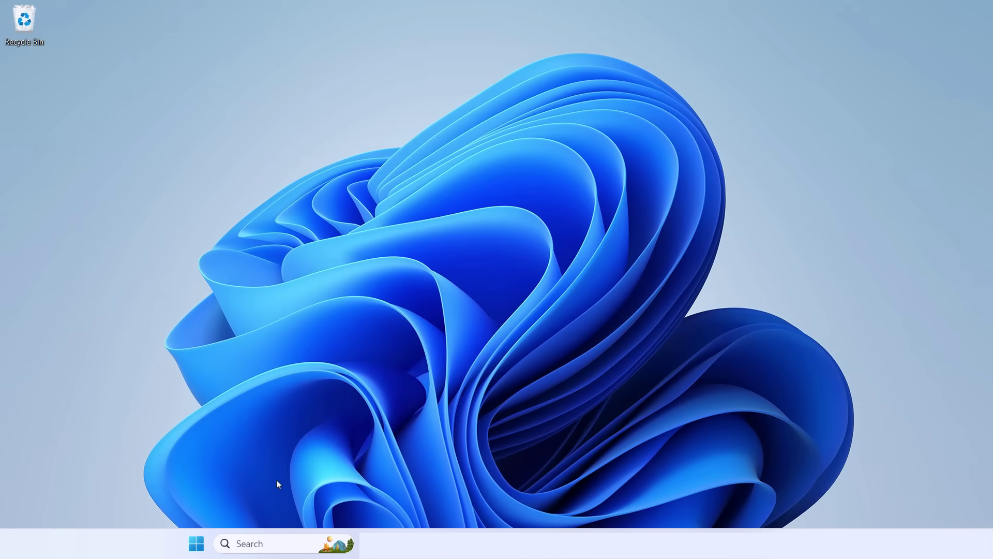
Search the Windows taskbar for 'word' to launch Microsoft Word
{"action": "left_click", "coordinate": [248, 544]}
{"action": "type", "text": "wor"}
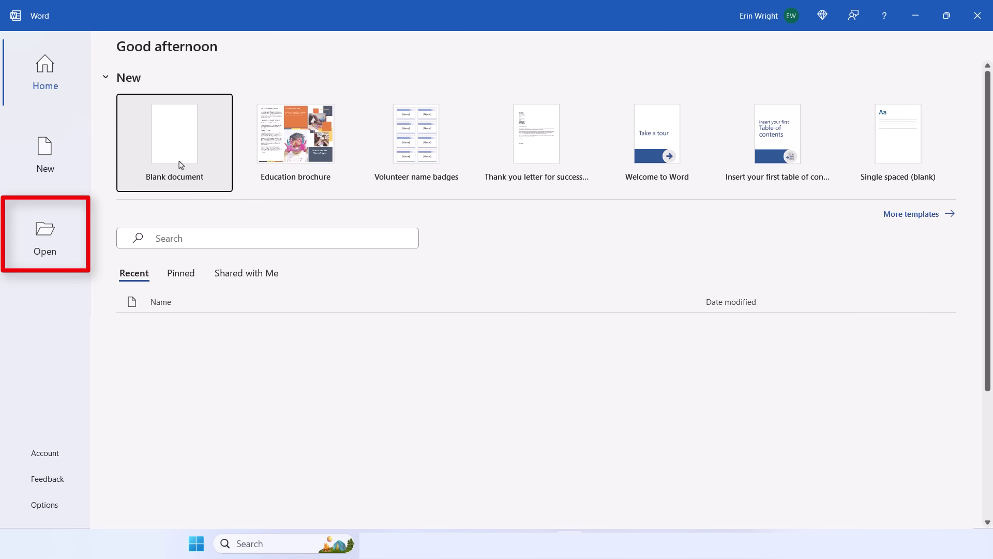
Create a blank document and select all of its sample text
{"action": "left_click", "coordinate": [181, 164]}
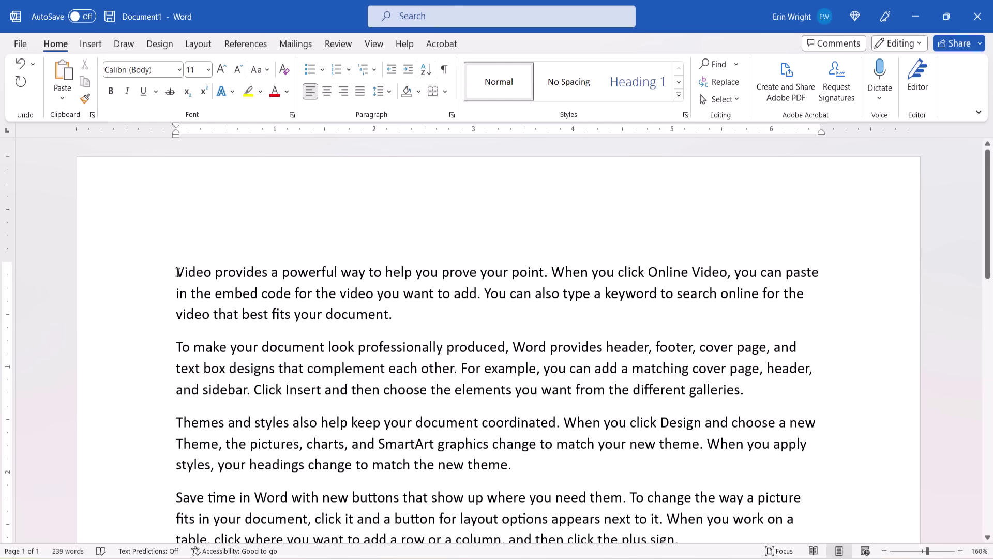
{"action": "left_click_drag", "start_coordinate": [177, 272], "coordinate": [416, 314]}
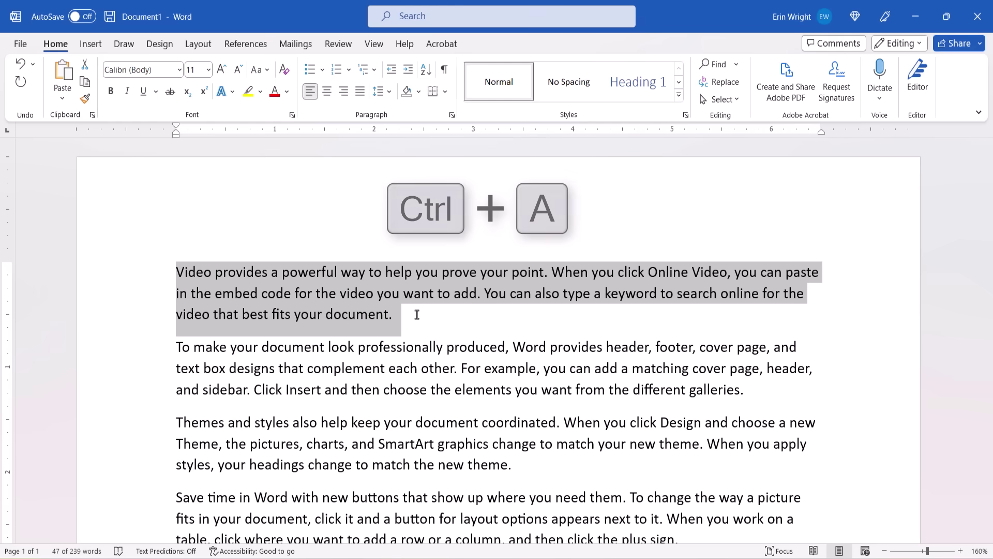
{"action": "key", "text": "ctrl+a"}
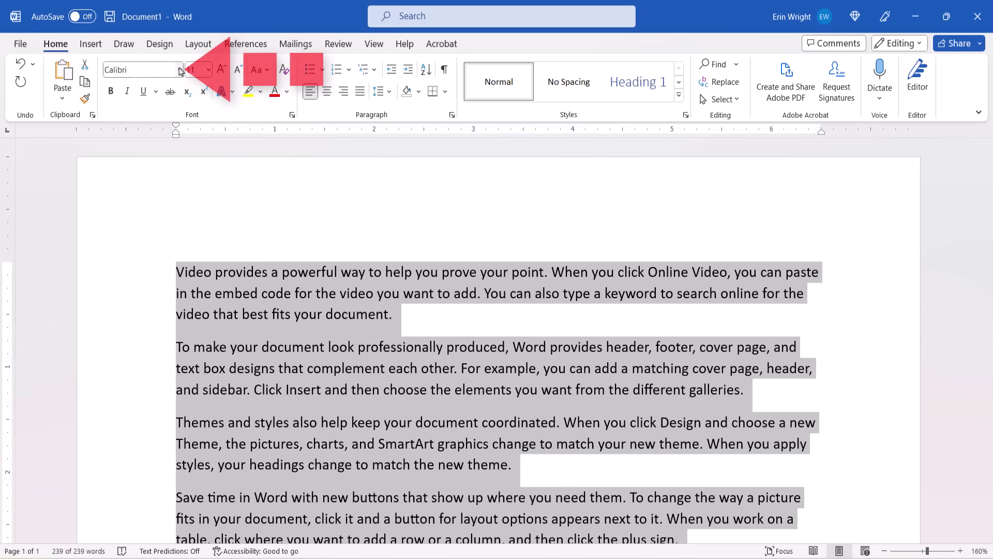
Restyle the selected text as Georgia Pro Light, 14 pt, dark blue
{"action": "left_click", "coordinate": [179, 70]}
{"action": "left_click", "coordinate": [180, 167]}
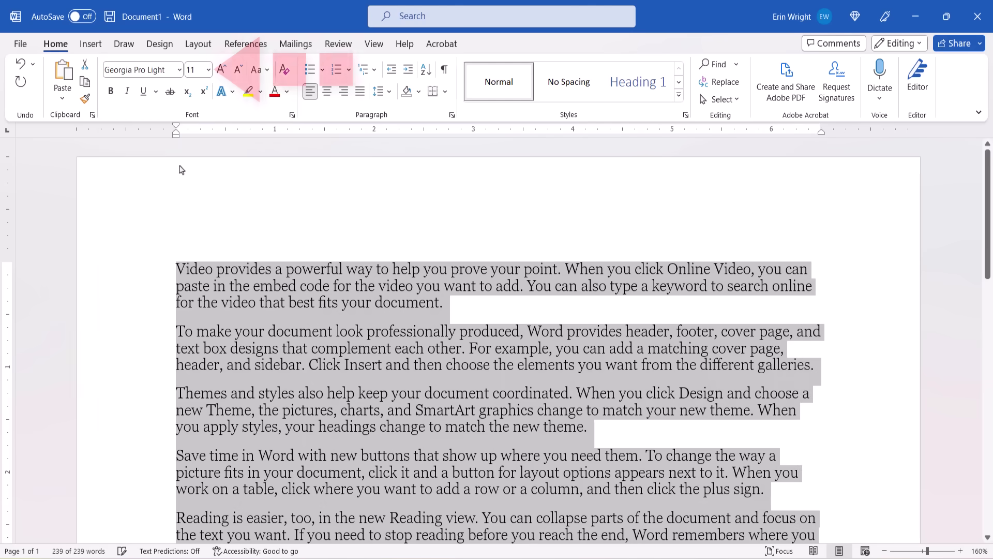
{"action": "left_click", "coordinate": [209, 73]}
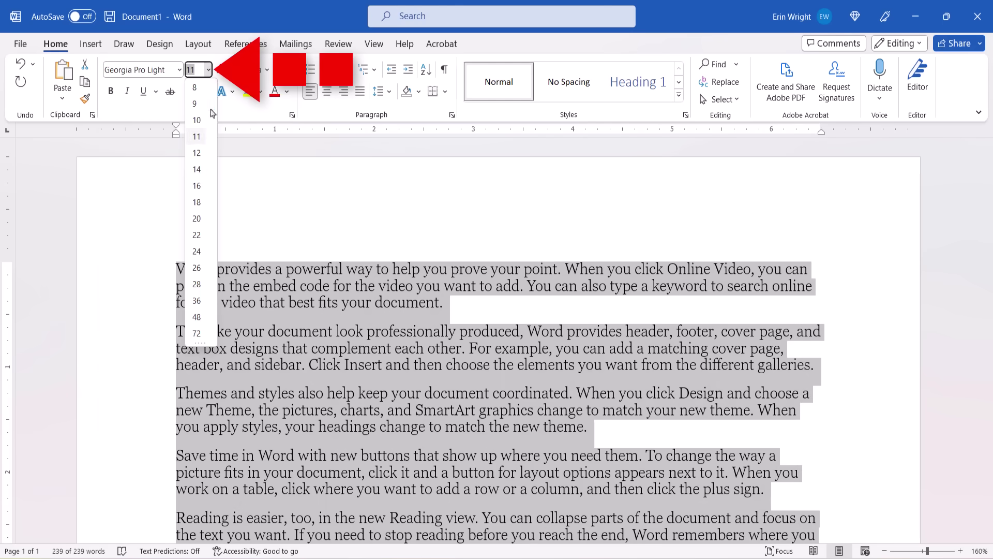
{"action": "left_click", "coordinate": [200, 178]}
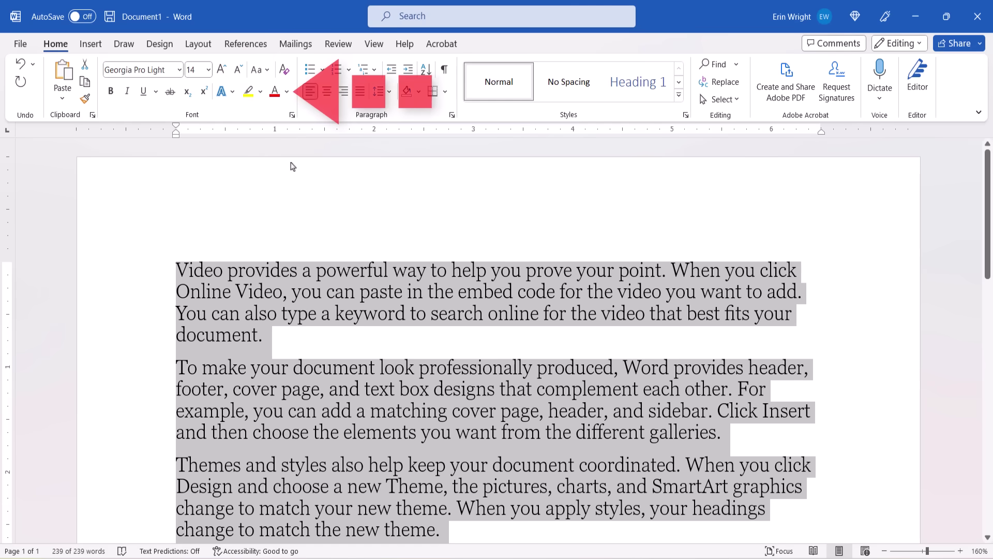
{"action": "left_click", "coordinate": [288, 98]}
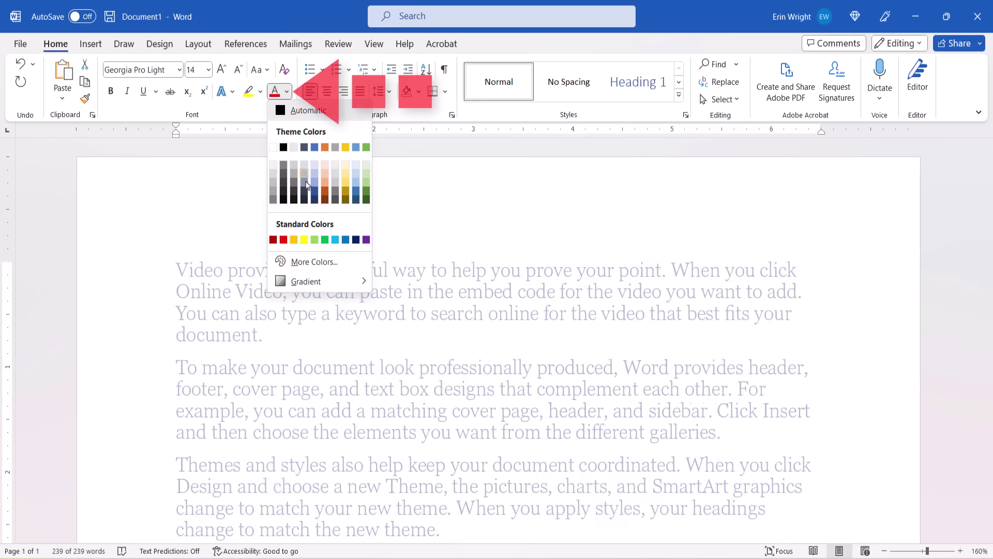
{"action": "left_click", "coordinate": [307, 145]}
{"action": "left_click", "coordinate": [387, 215]}
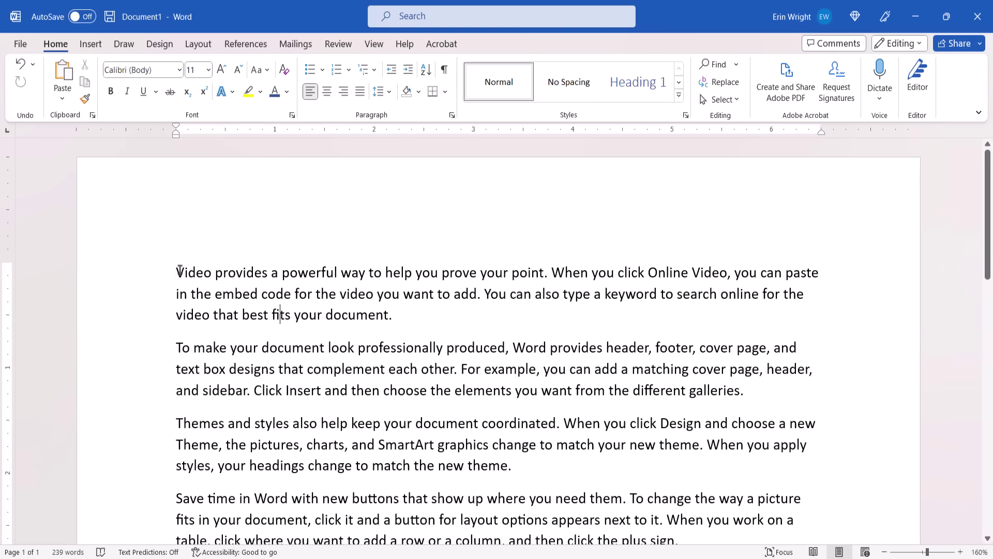
Try center, right and justified alignment on the first paragraph, leave it left-aligned with 1.5 spacing
{"action": "left_click_drag", "start_coordinate": [177, 273], "coordinate": [467, 327]}
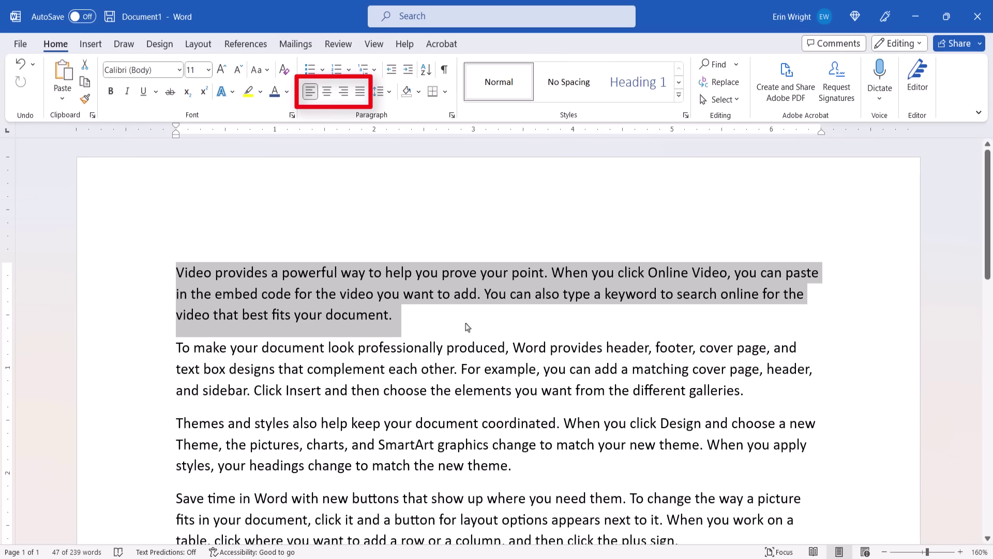
{"action": "left_click", "coordinate": [327, 91]}
{"action": "left_click", "coordinate": [344, 96]}
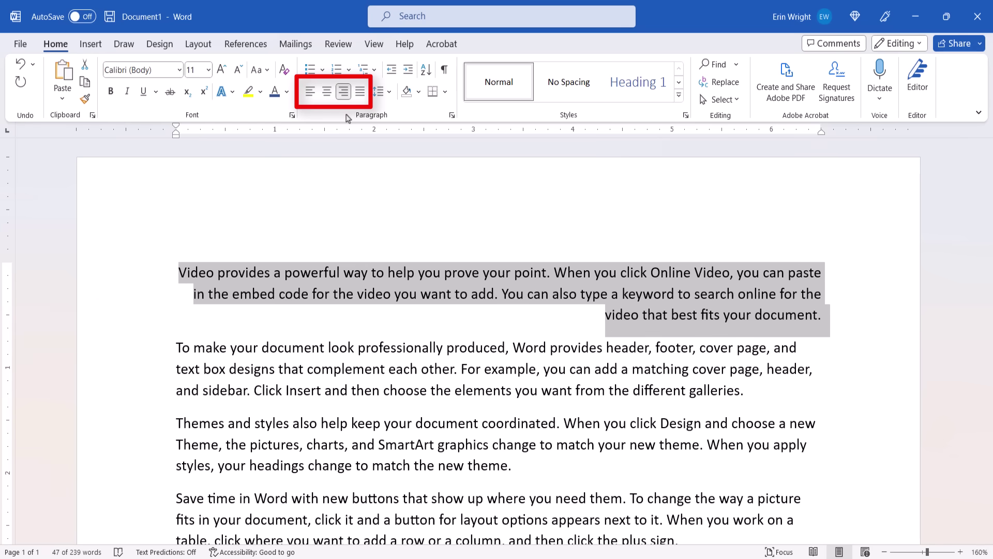
{"action": "left_click", "coordinate": [362, 95]}
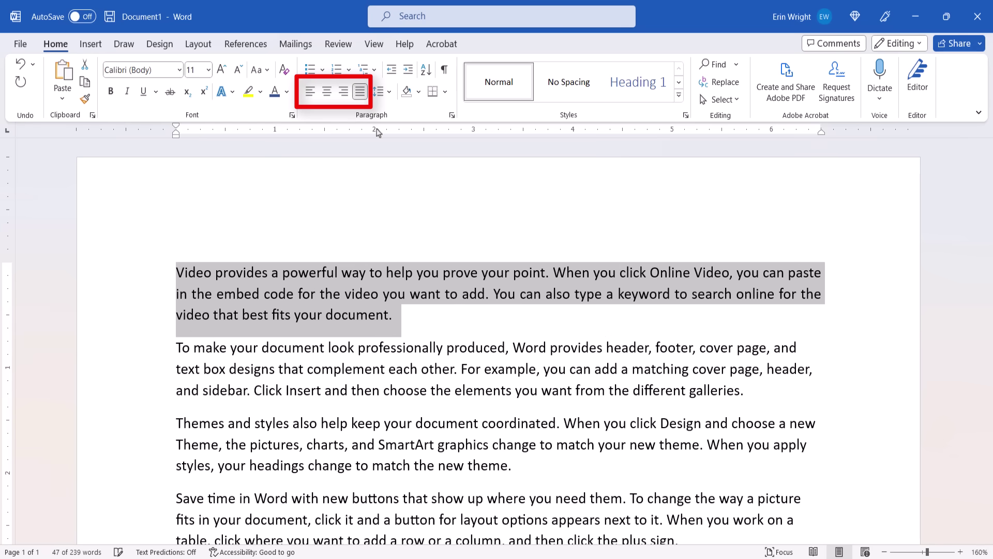
{"action": "left_click", "coordinate": [310, 92]}
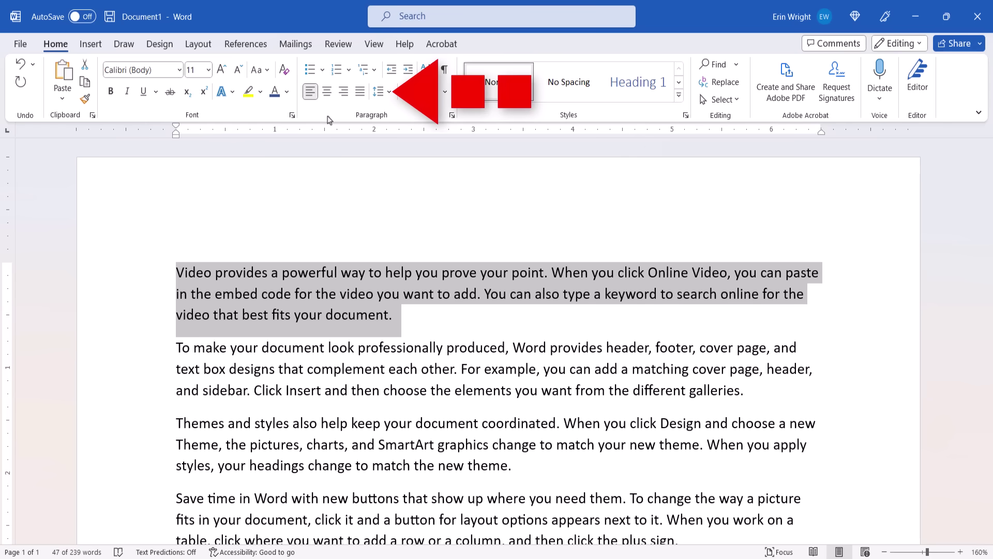
{"action": "left_click", "coordinate": [389, 92]}
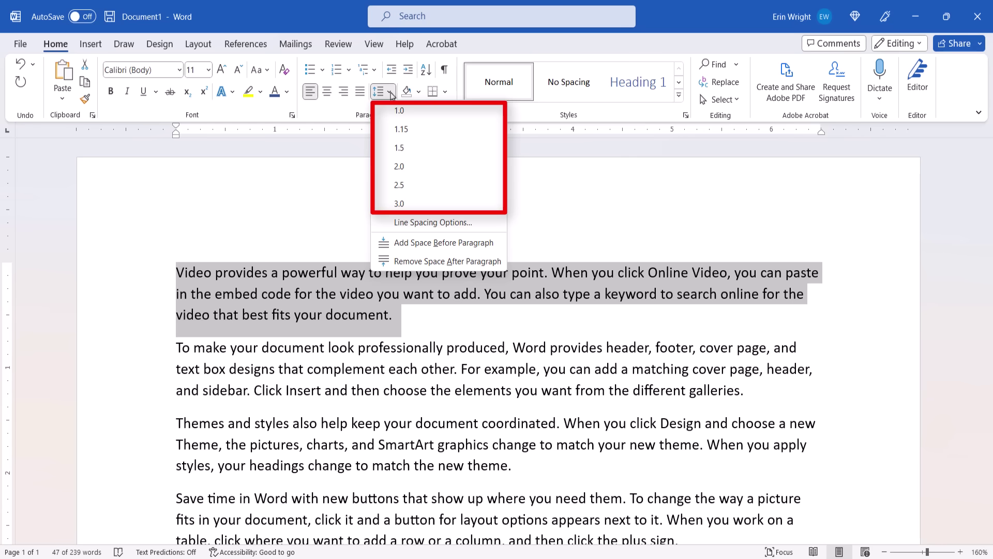
{"action": "left_click", "coordinate": [400, 153]}
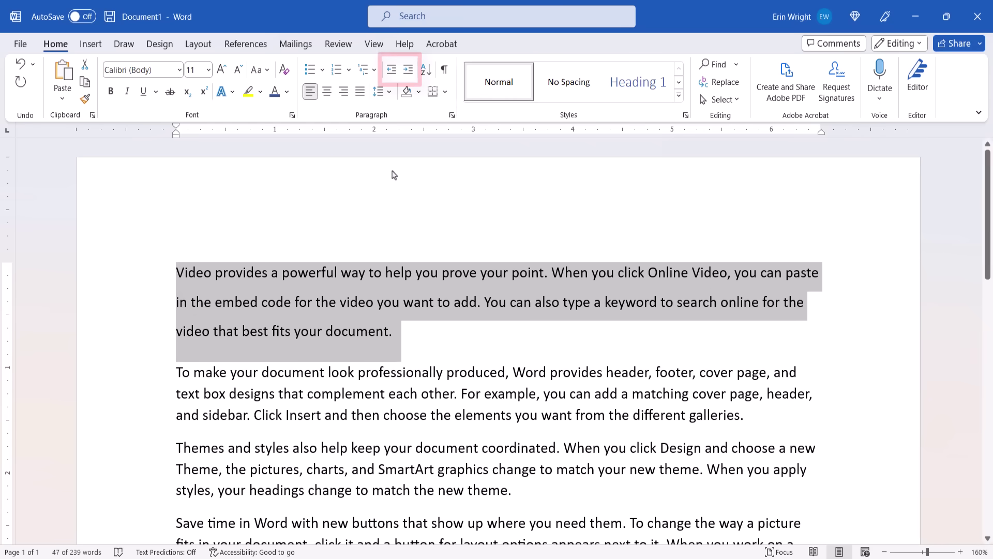
Indent and un-indent the first paragraph, then tab-indent the second paragraph's first line
{"action": "left_click", "coordinate": [408, 72]}
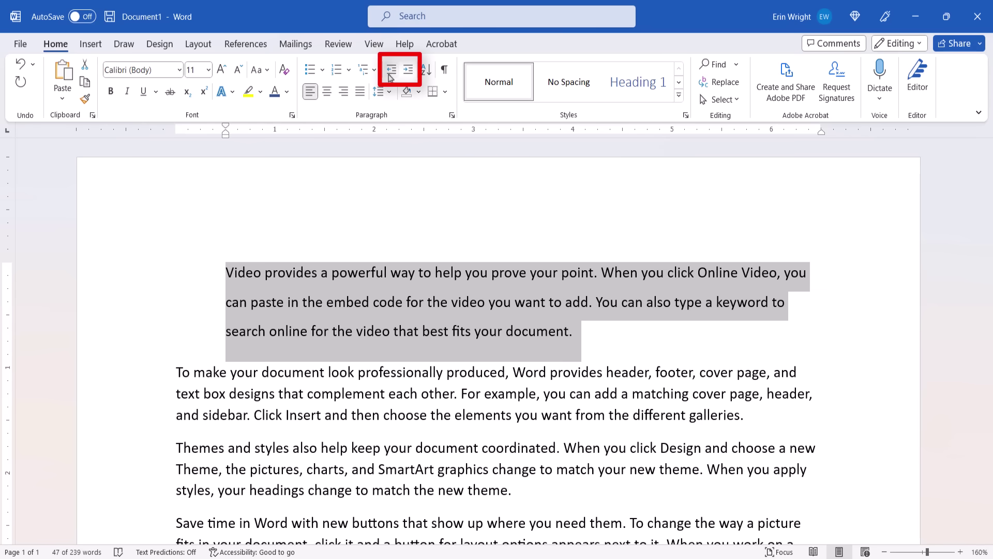
{"action": "left_click", "coordinate": [391, 73]}
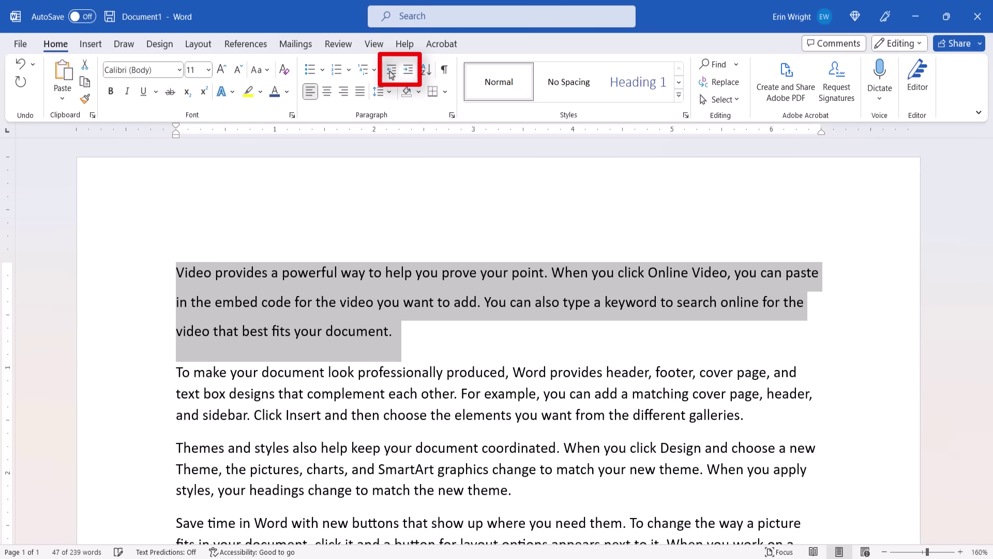
{"action": "left_click", "coordinate": [178, 372]}
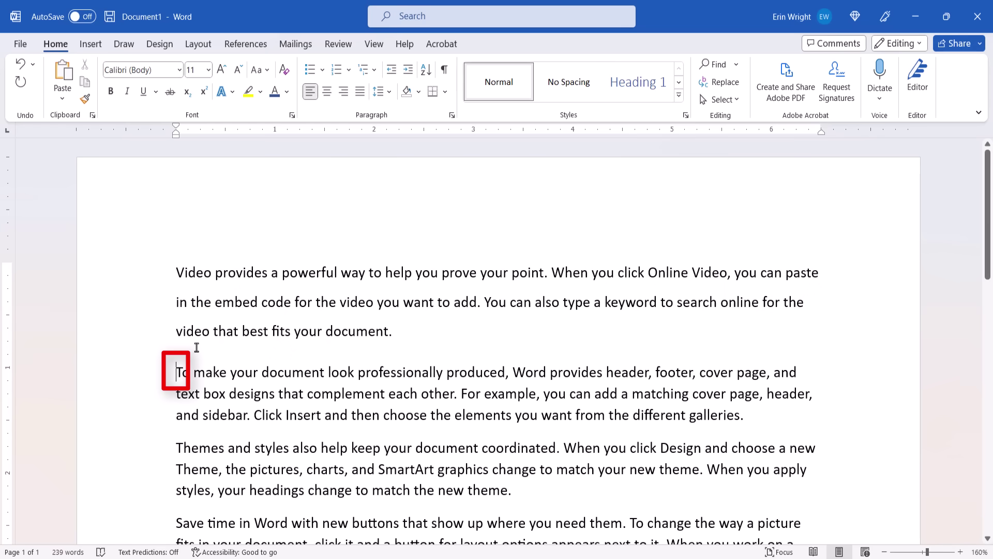
{"action": "key", "text": "Tab"}
{"action": "key", "text": "Tab"}
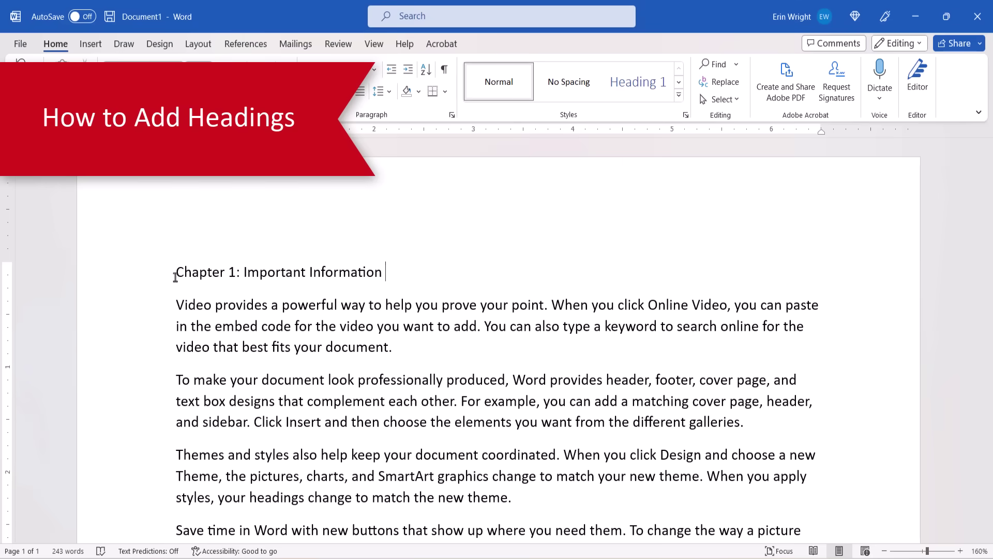
Apply Heading 2 to the 'Chapter 1: Important Information' line from the Styles gallery
{"action": "left_click_drag", "start_coordinate": [177, 274], "coordinate": [380, 269]}
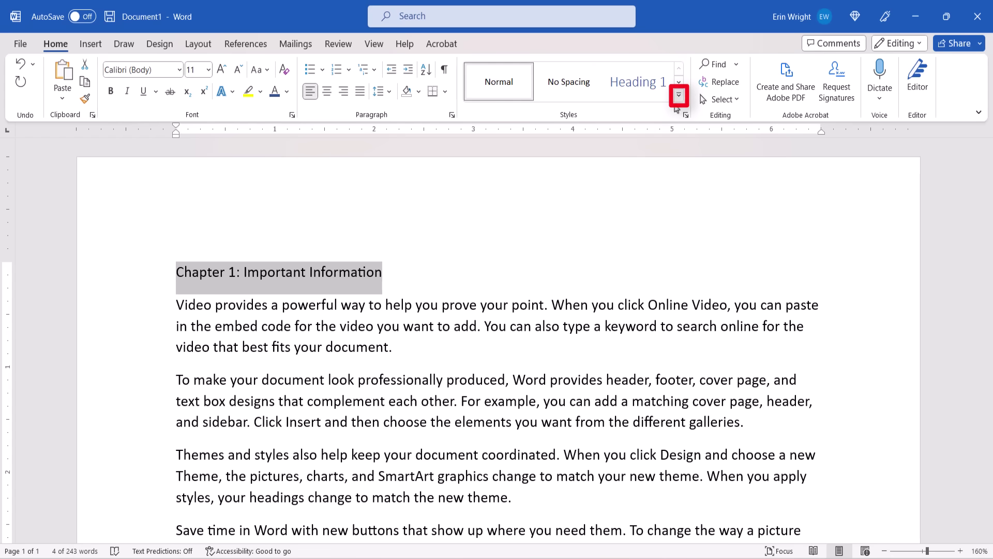
{"action": "left_click", "coordinate": [678, 95]}
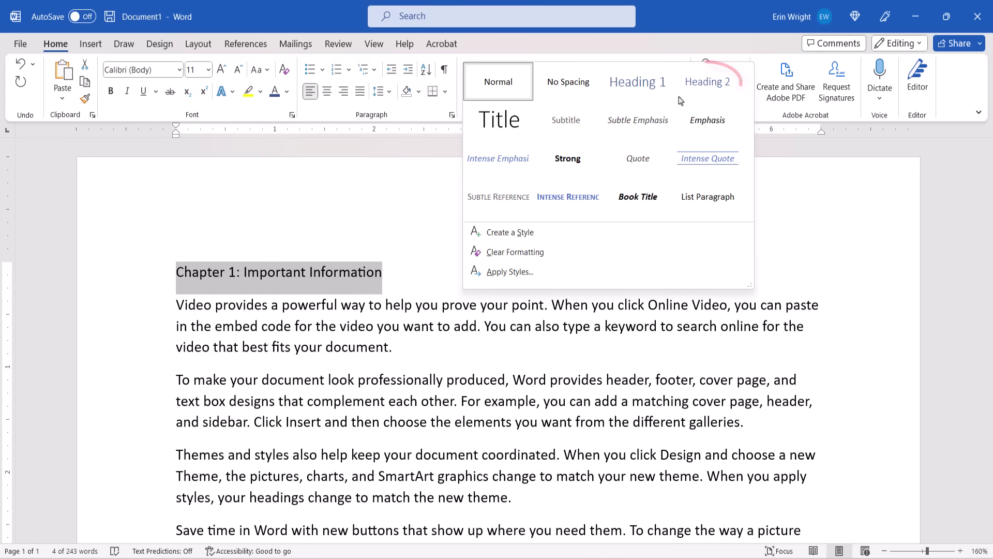
{"action": "left_click", "coordinate": [706, 85]}
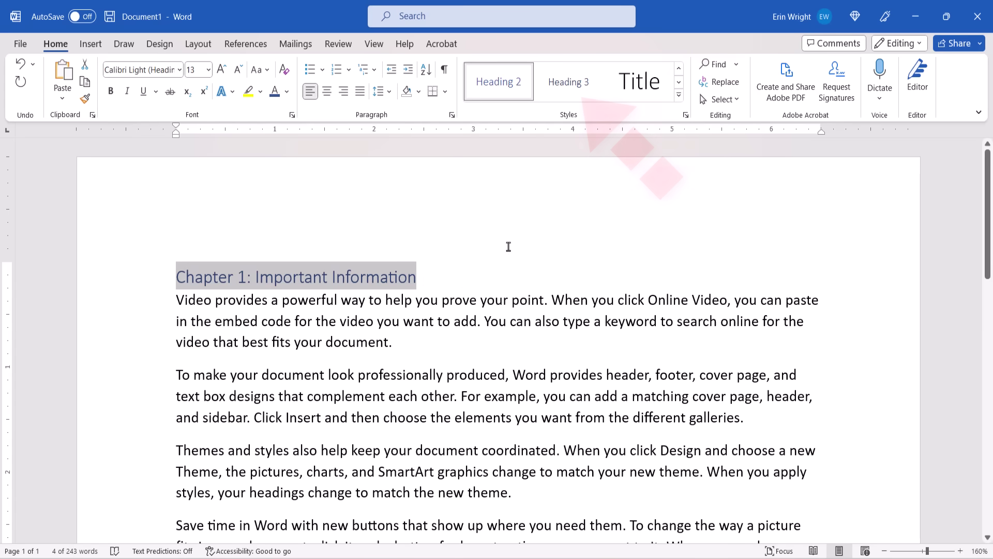
{"action": "left_click", "coordinate": [438, 271]}
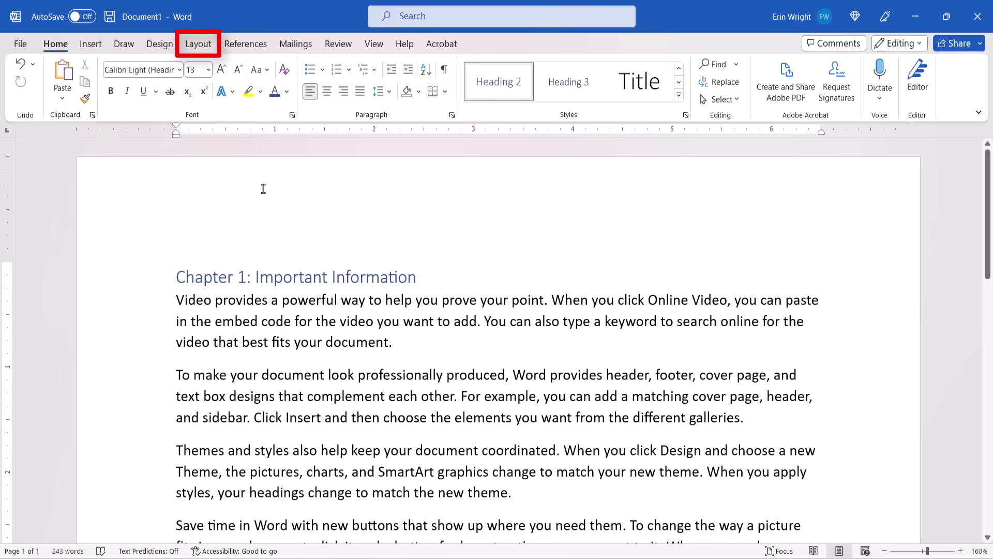
{"action": "left_click", "coordinate": [205, 47]}
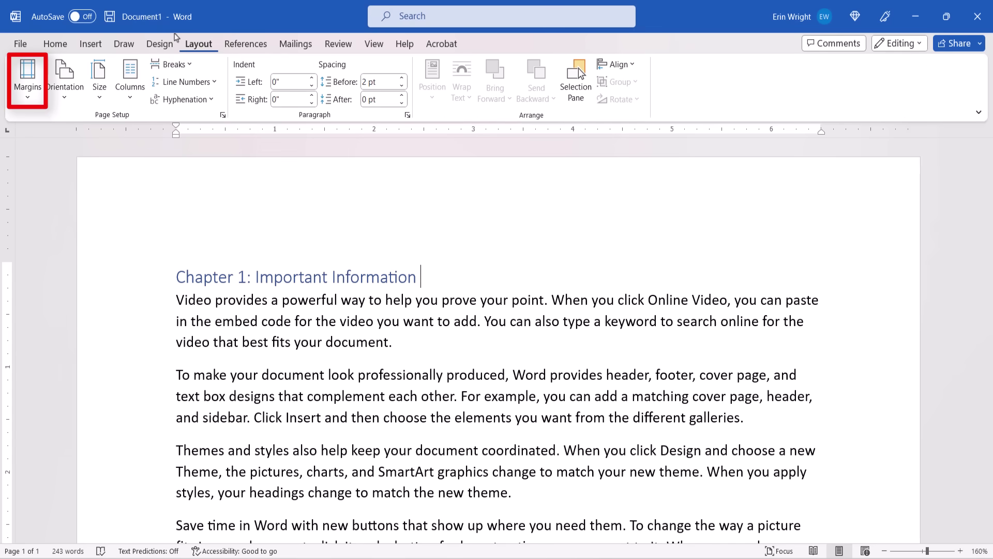
{"action": "left_click", "coordinate": [24, 101]}
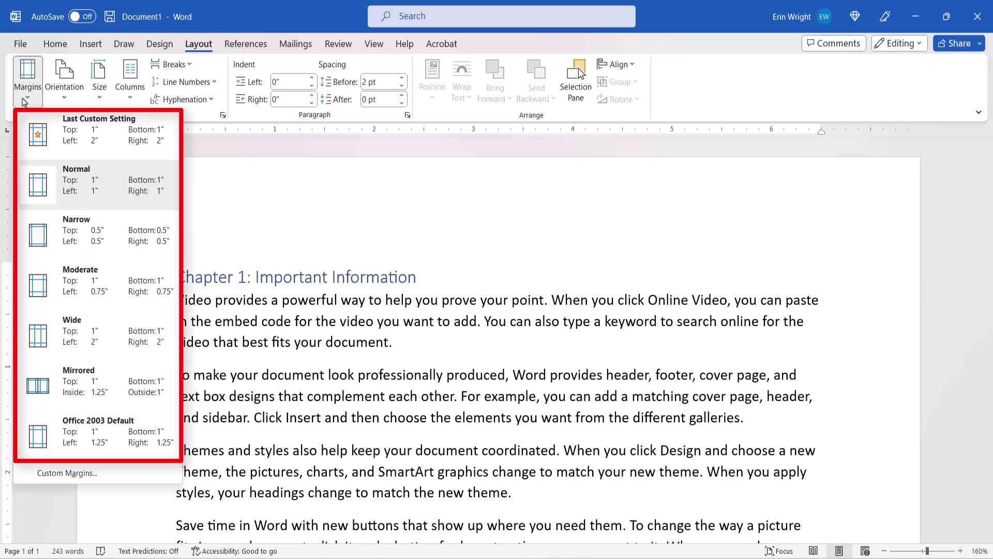
{"action": "left_click", "coordinate": [84, 237]}
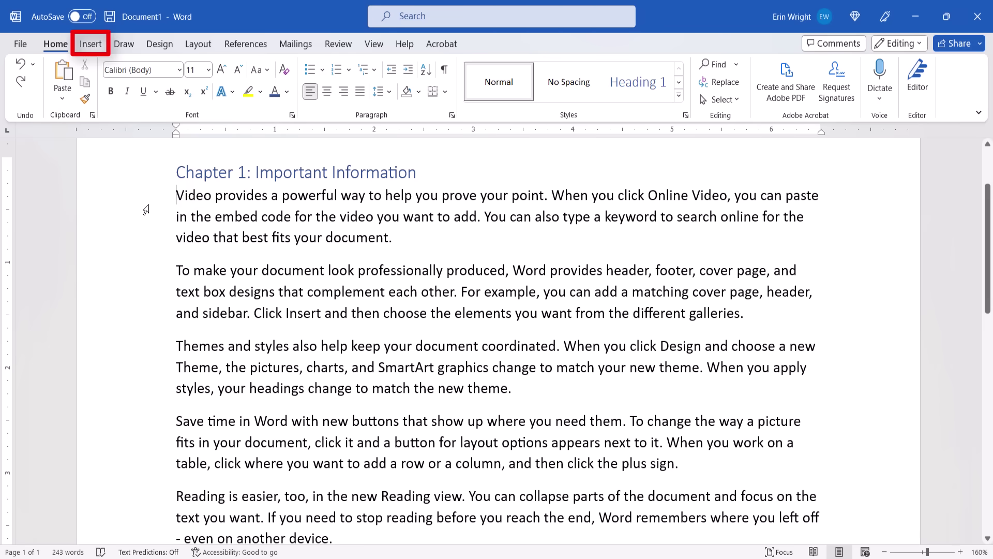
Insert the P1000070 dog photo from the Desktop via Pictures > This Device
{"action": "left_click", "coordinate": [87, 46]}
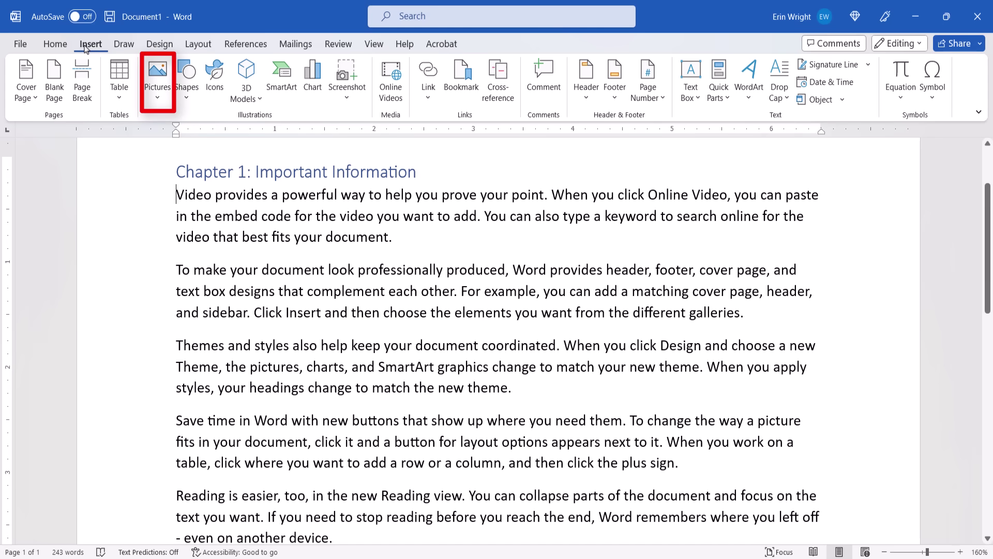
{"action": "left_click", "coordinate": [164, 88]}
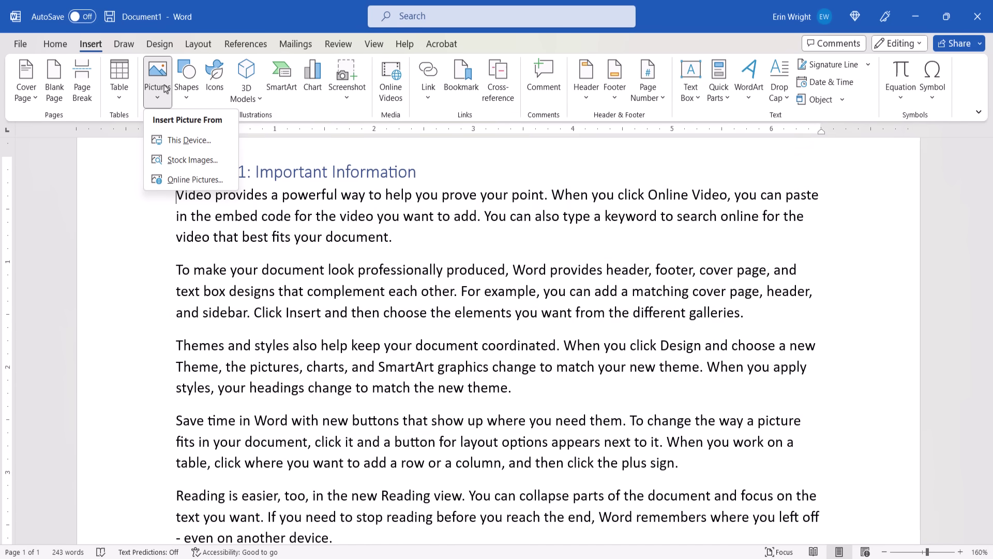
{"action": "left_click", "coordinate": [171, 140]}
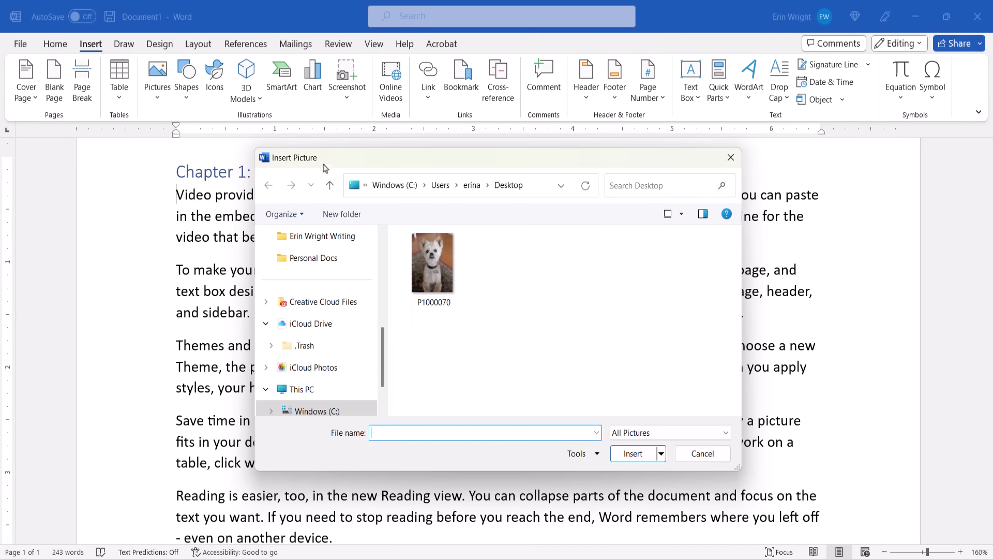
{"action": "left_click", "coordinate": [420, 253]}
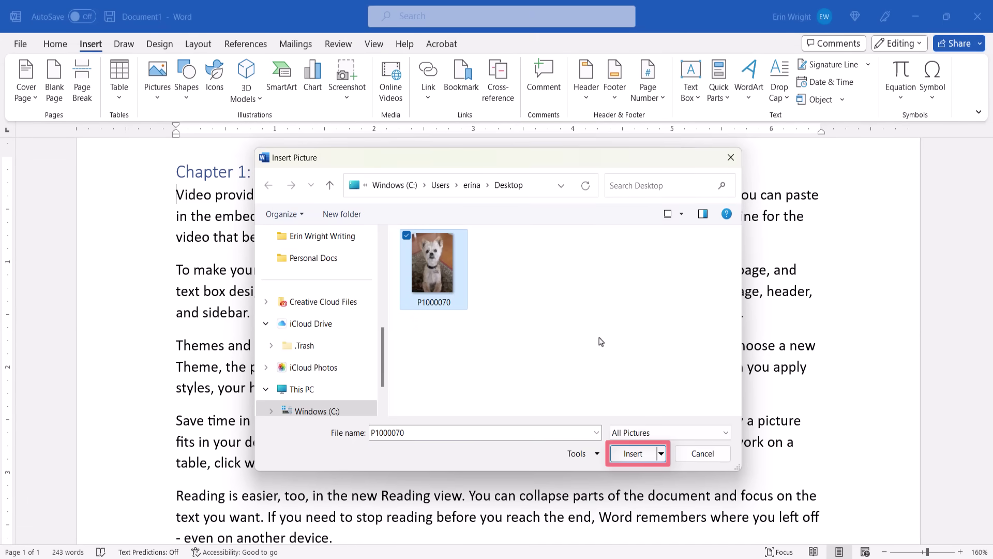
{"action": "left_click", "coordinate": [621, 455]}
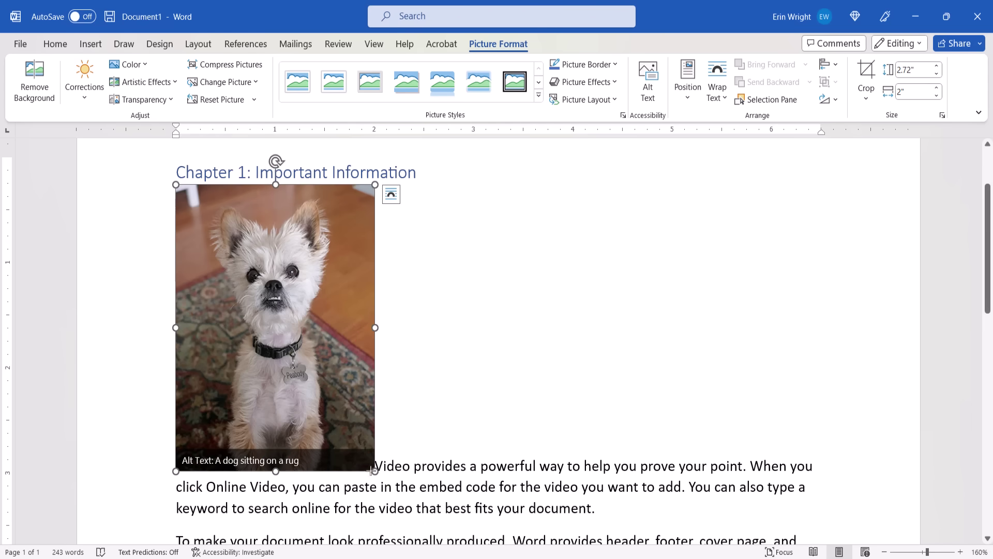
Shrink the dog photo by its corner handle and set Square text wrapping
{"action": "left_click_drag", "start_coordinate": [374, 471], "coordinate": [257, 322]}
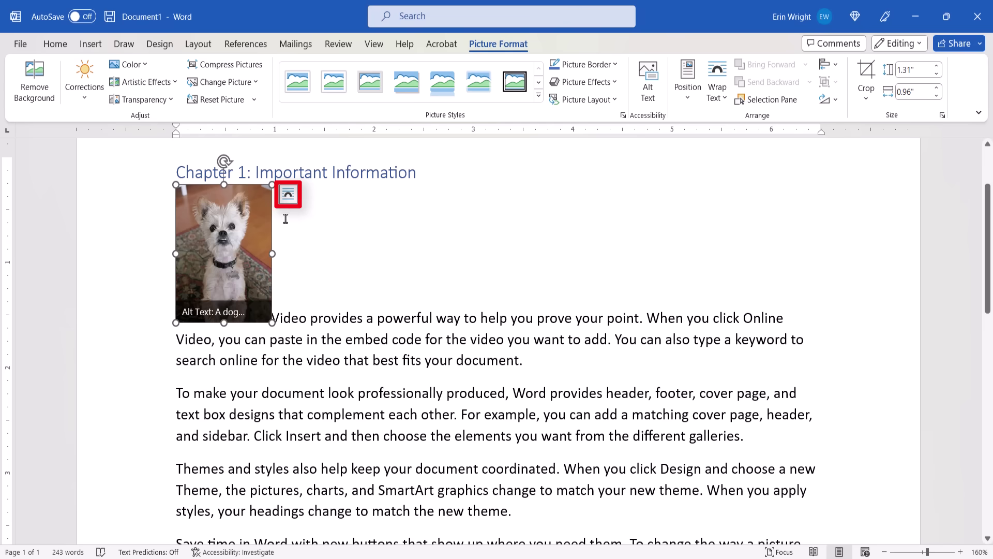
{"action": "left_click", "coordinate": [288, 194]}
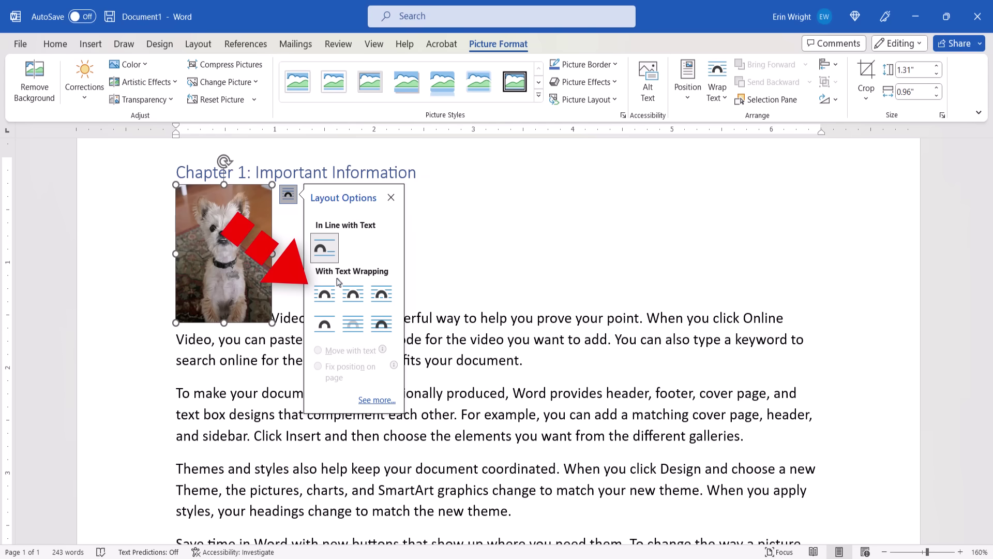
{"action": "left_click", "coordinate": [325, 295]}
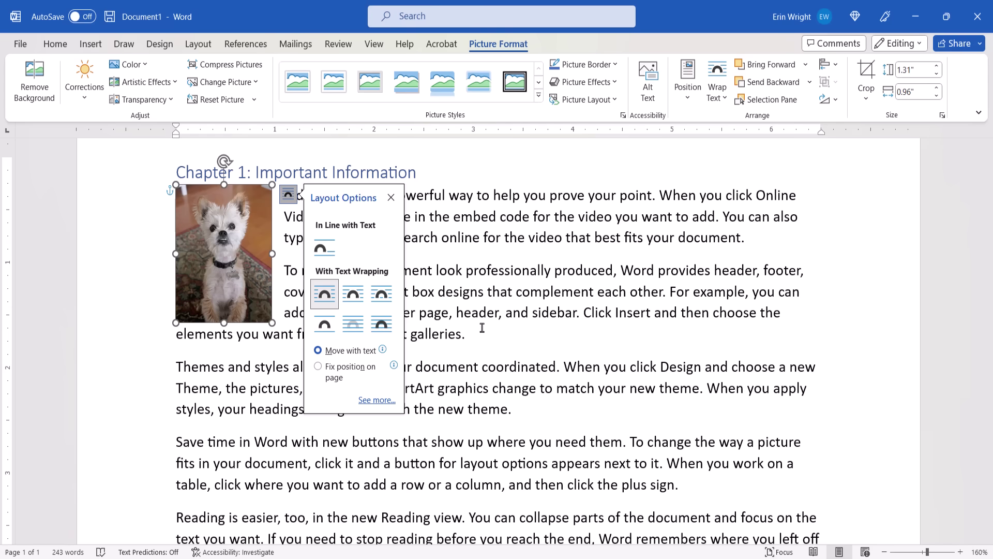
{"action": "left_click", "coordinate": [482, 328]}
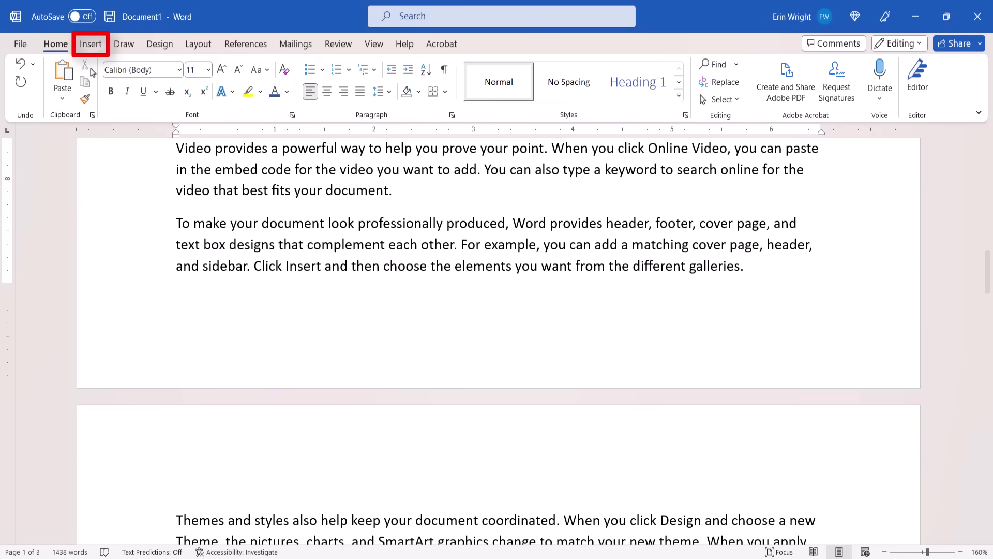
Add Bold Numbers 1 page numbering at the bottom of the page and close the footer
{"action": "left_click", "coordinate": [92, 45]}
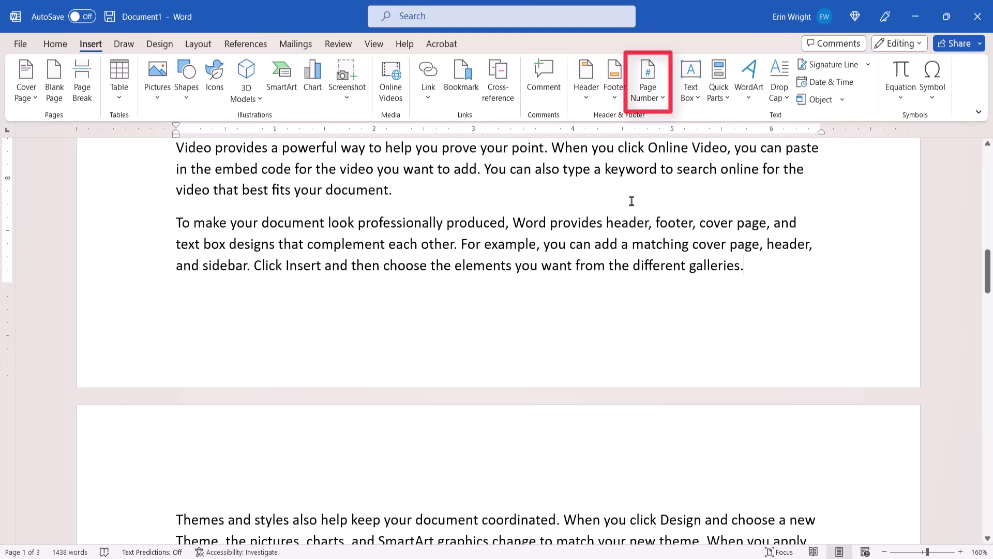
{"action": "left_click", "coordinate": [653, 97]}
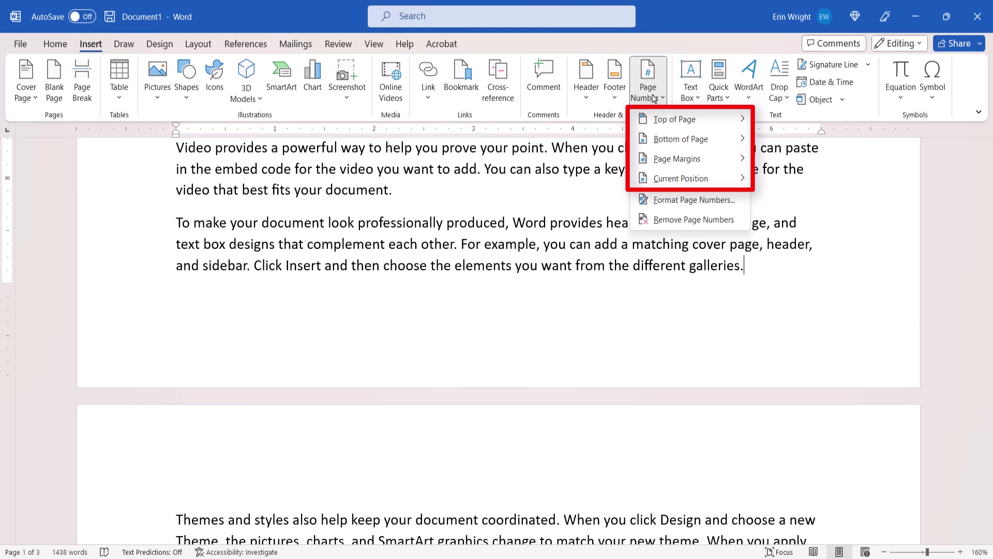
{"action": "mouse_move", "coordinate": [674, 149]}
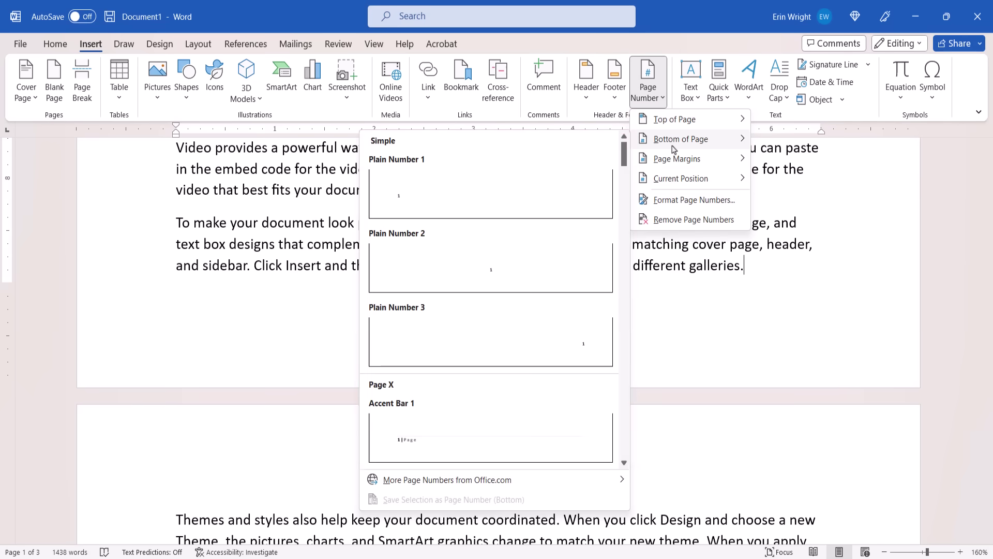
{"action": "left_click_drag", "start_coordinate": [624, 162], "coordinate": [626, 199]}
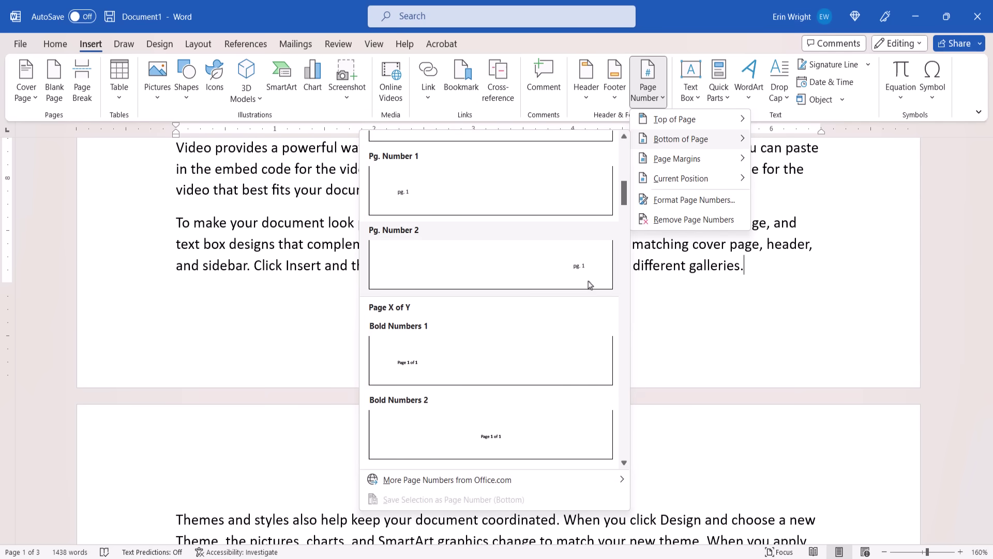
{"action": "left_click", "coordinate": [543, 352]}
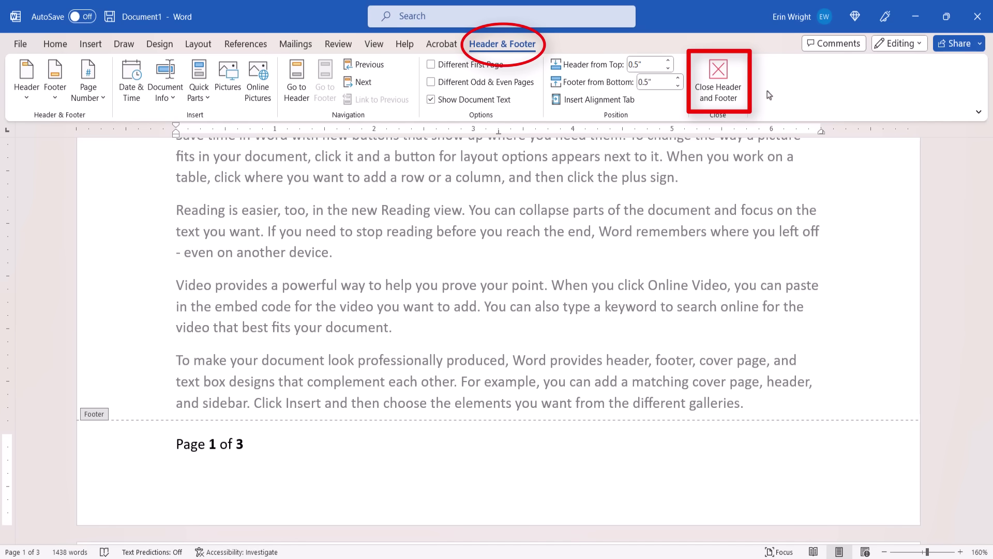
{"action": "left_click", "coordinate": [728, 84]}
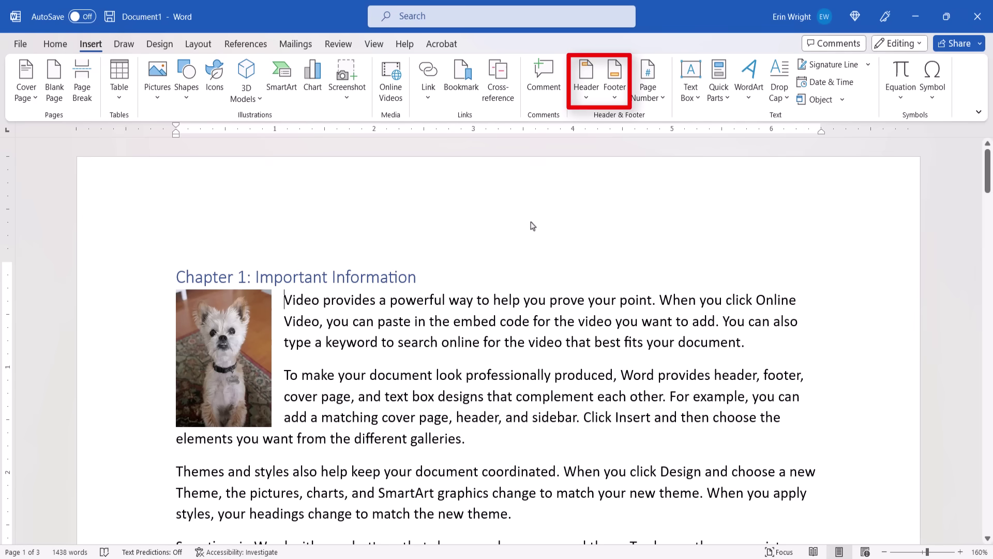
Insert a Blank header and type 'My Book' into it
{"action": "left_click", "coordinate": [587, 104]}
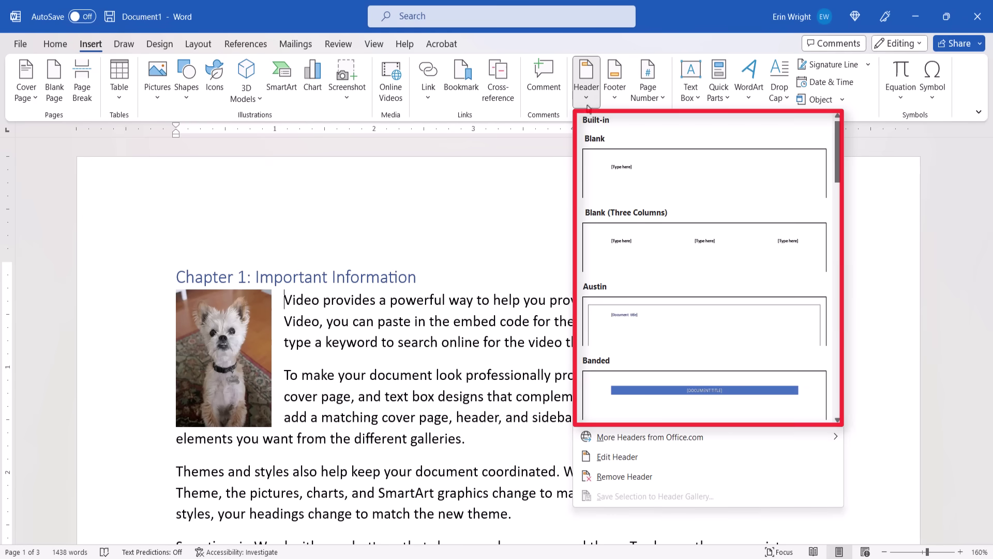
{"action": "left_click", "coordinate": [602, 168]}
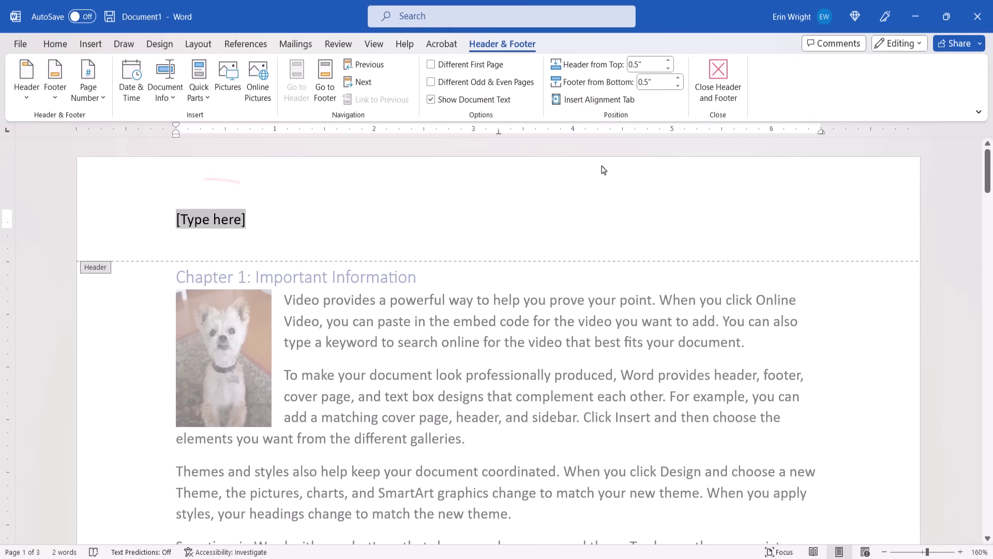
{"action": "type", "text": "My Book"}
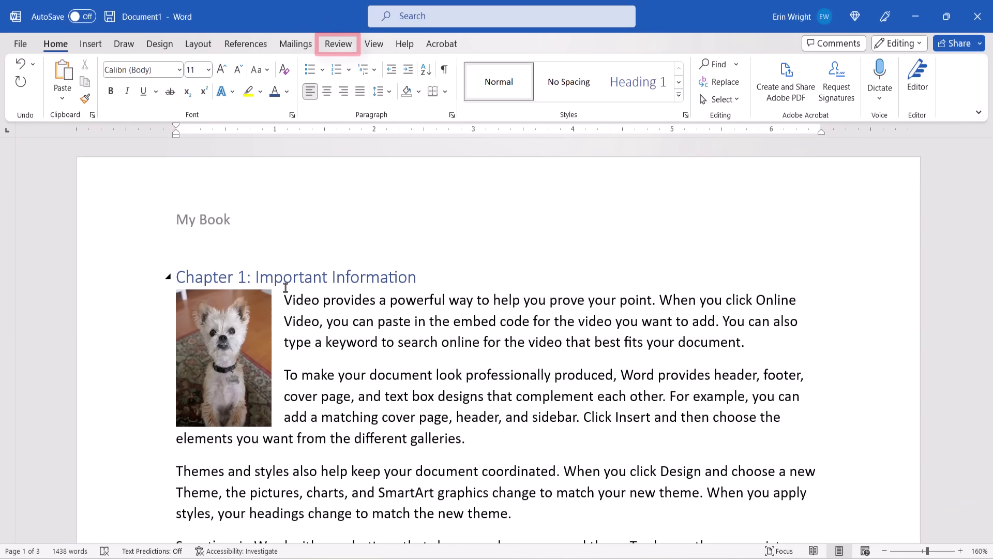
Run the Editor spelling check, ignoring 'wurk' and changing 'foter' to 'footer', then close Editor
{"action": "left_click", "coordinate": [341, 46]}
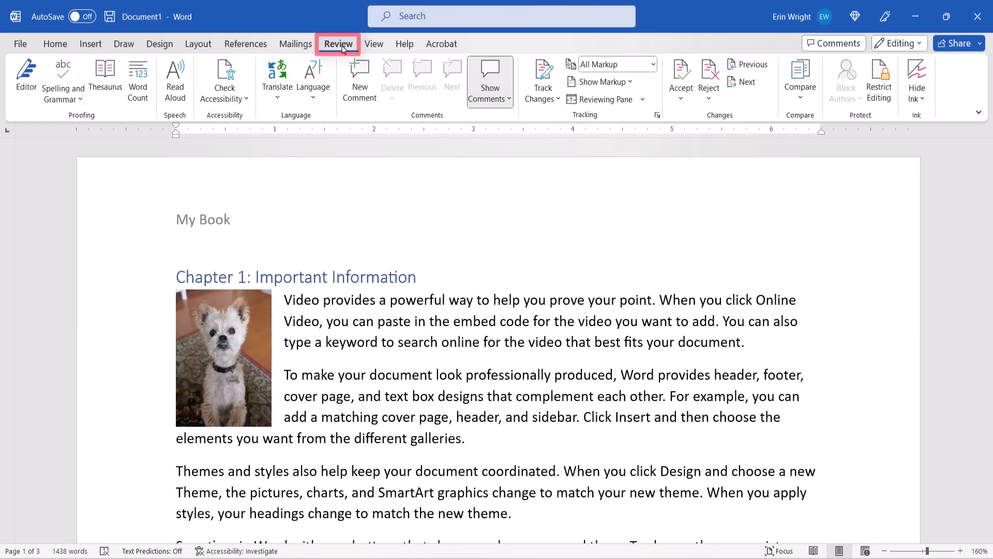
{"action": "left_click", "coordinate": [21, 88]}
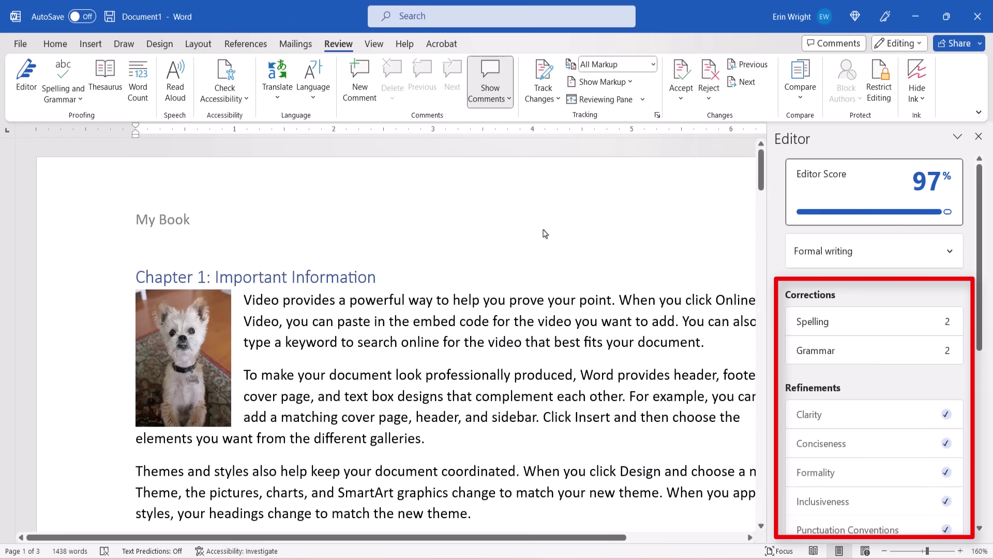
{"action": "left_click", "coordinate": [810, 323]}
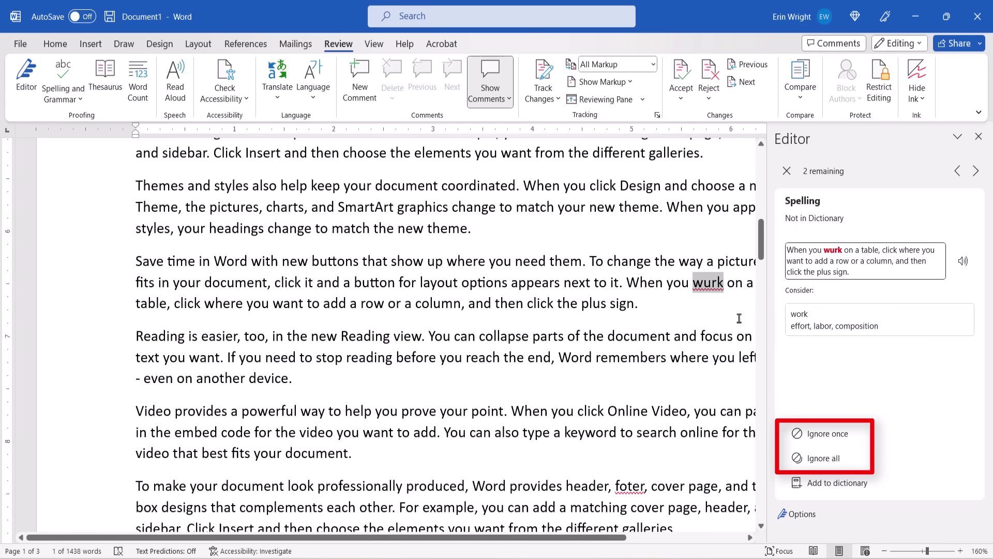
{"action": "left_click", "coordinate": [799, 319]}
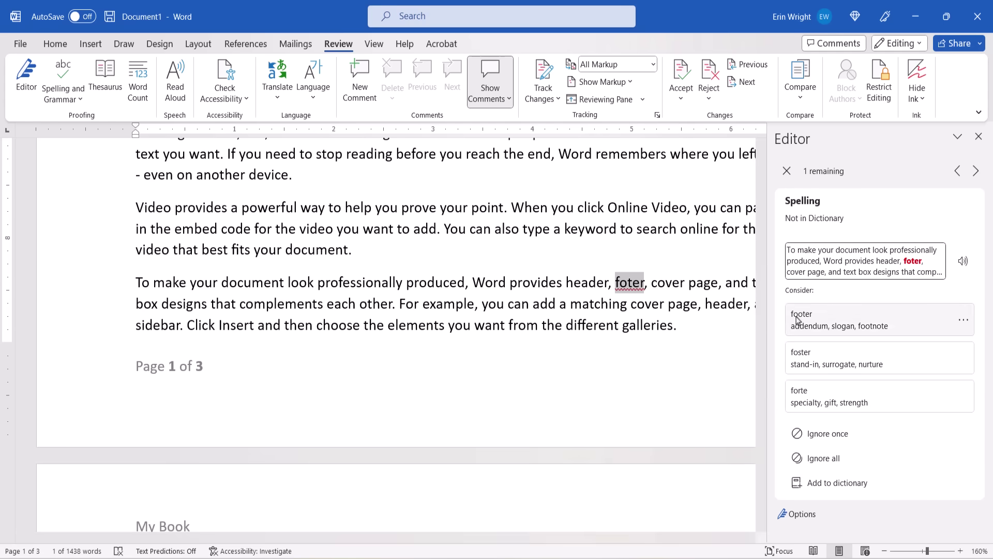
{"action": "left_click", "coordinate": [798, 319]}
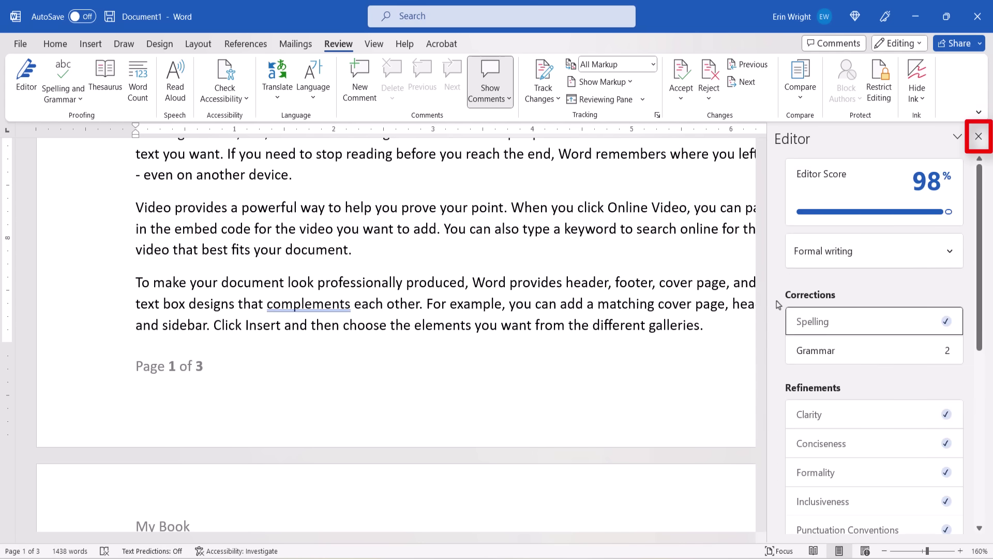
{"action": "left_click", "coordinate": [979, 136]}
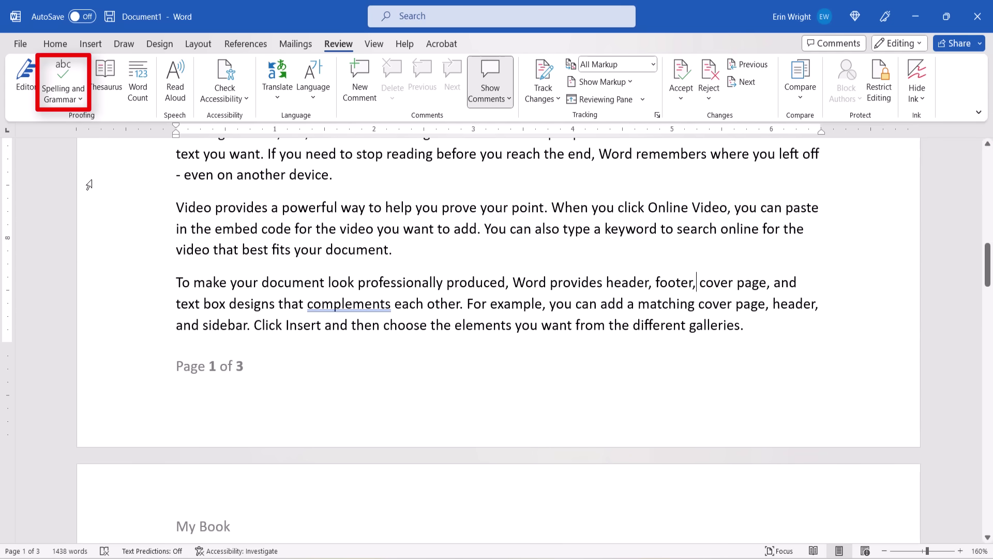
{"action": "left_click", "coordinate": [81, 99]}
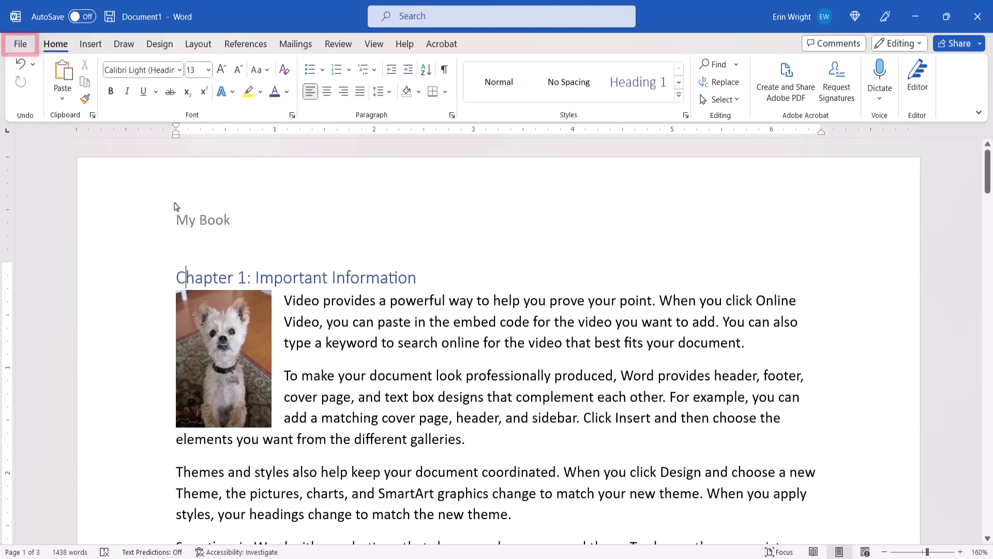
Save the document as 'My Book' in the Desktop folder
{"action": "left_click", "coordinate": [23, 45]}
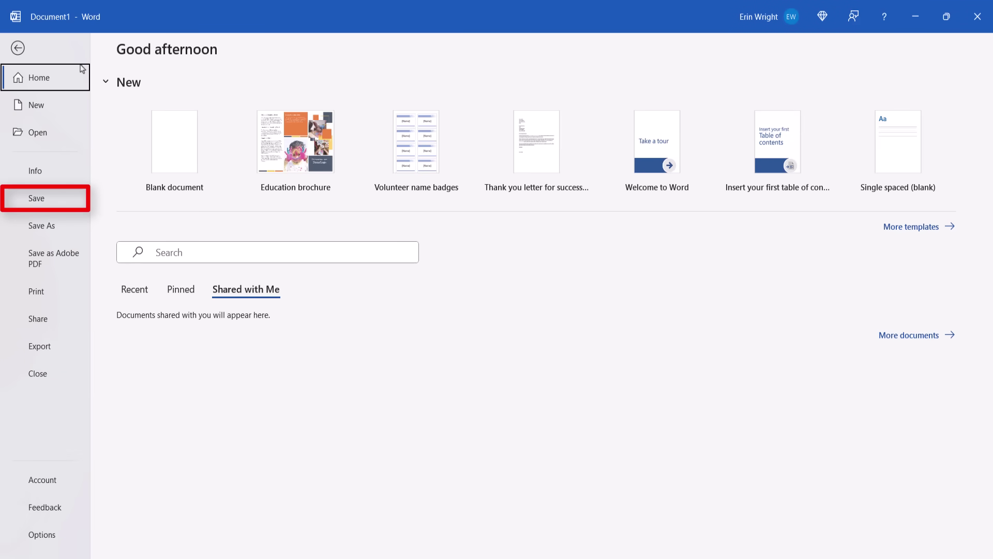
{"action": "left_click", "coordinate": [39, 201]}
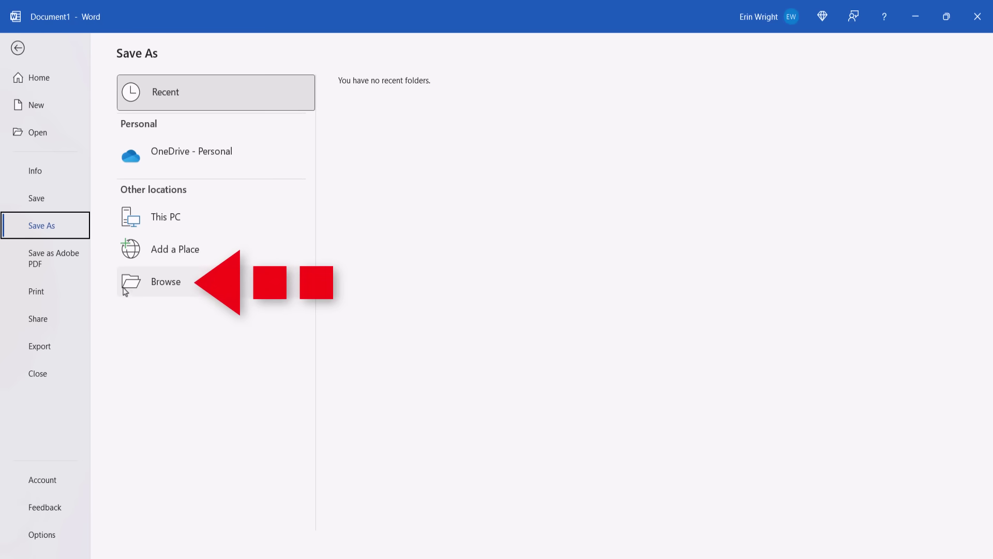
{"action": "left_click", "coordinate": [160, 284]}
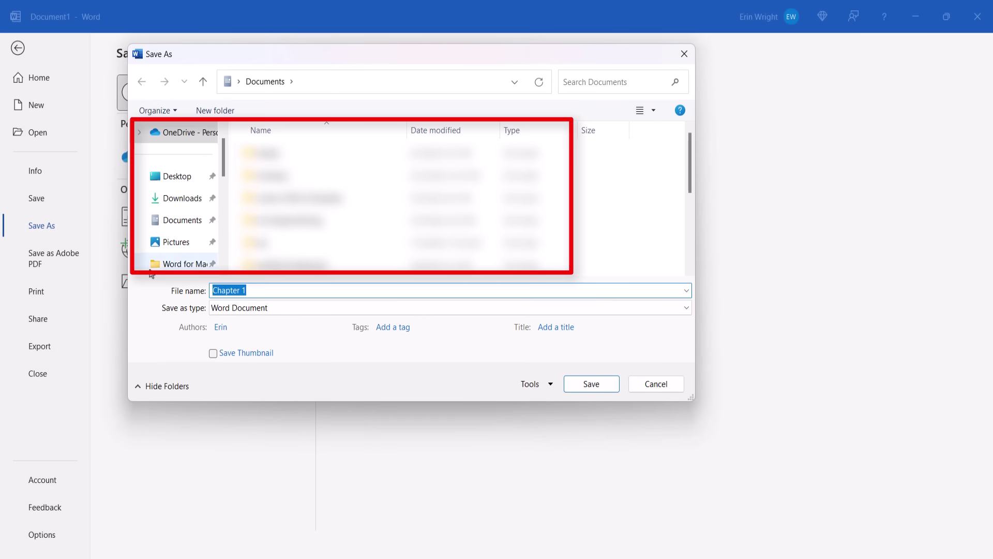
{"action": "left_click", "coordinate": [170, 178]}
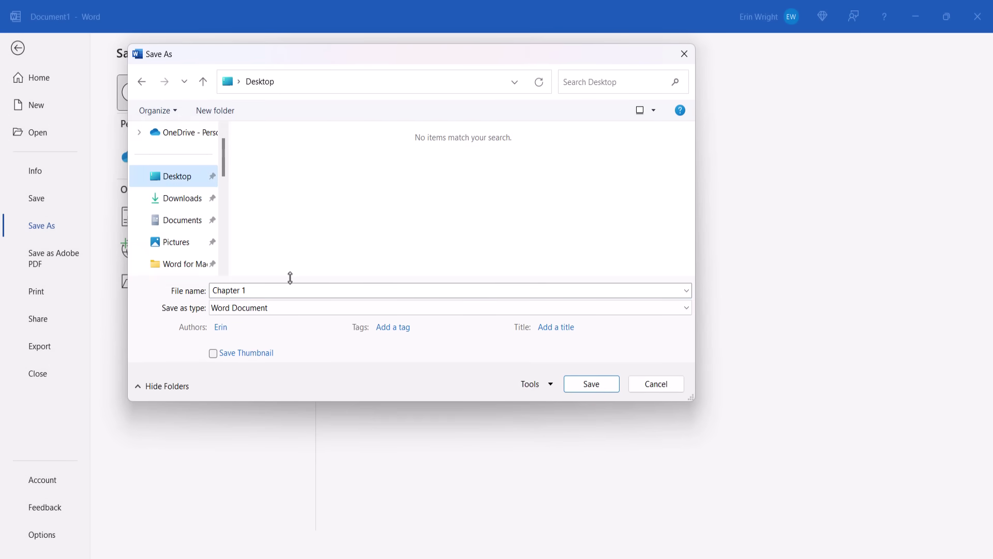
{"action": "left_click_drag", "start_coordinate": [286, 286], "coordinate": [202, 278]}
{"action": "type", "text": "My Book"}
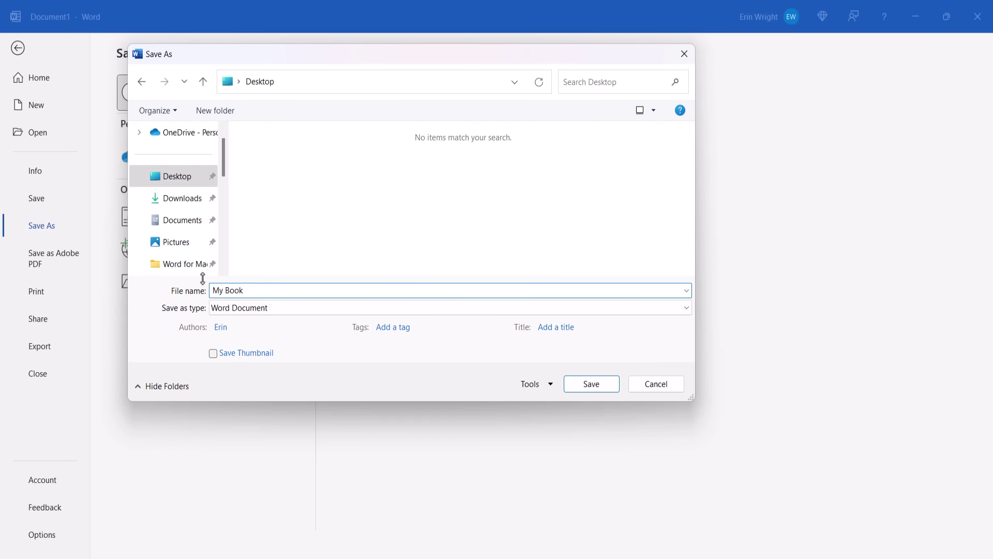
{"action": "left_click", "coordinate": [591, 384]}
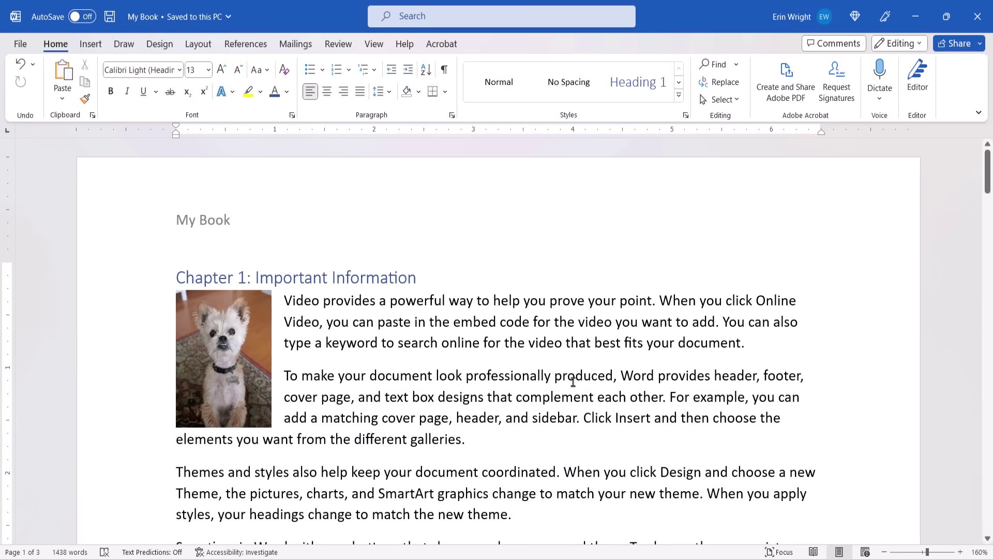
Show the Print view previewing the pages with the 'My Book' header and page numbers
{"action": "left_click", "coordinate": [19, 45]}
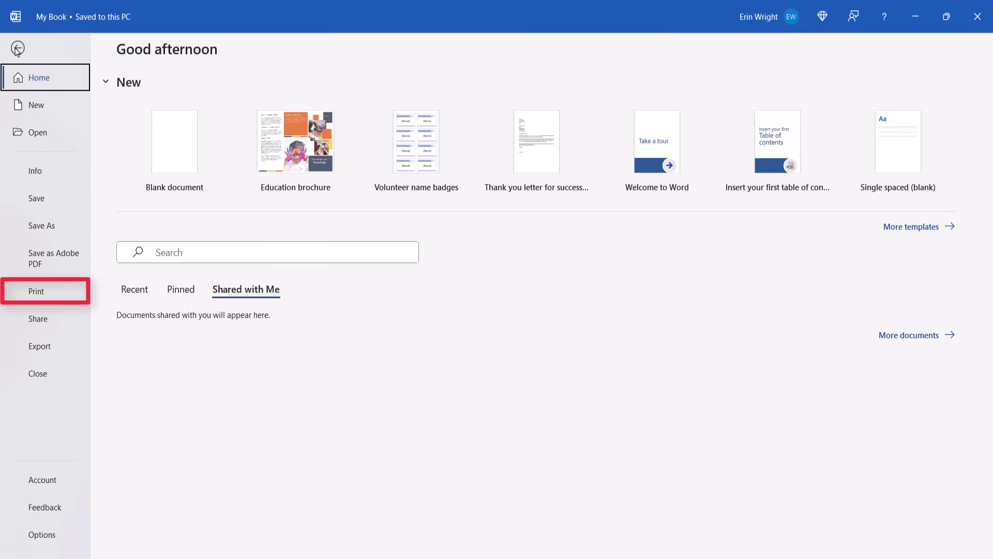
{"action": "left_click", "coordinate": [35, 301]}
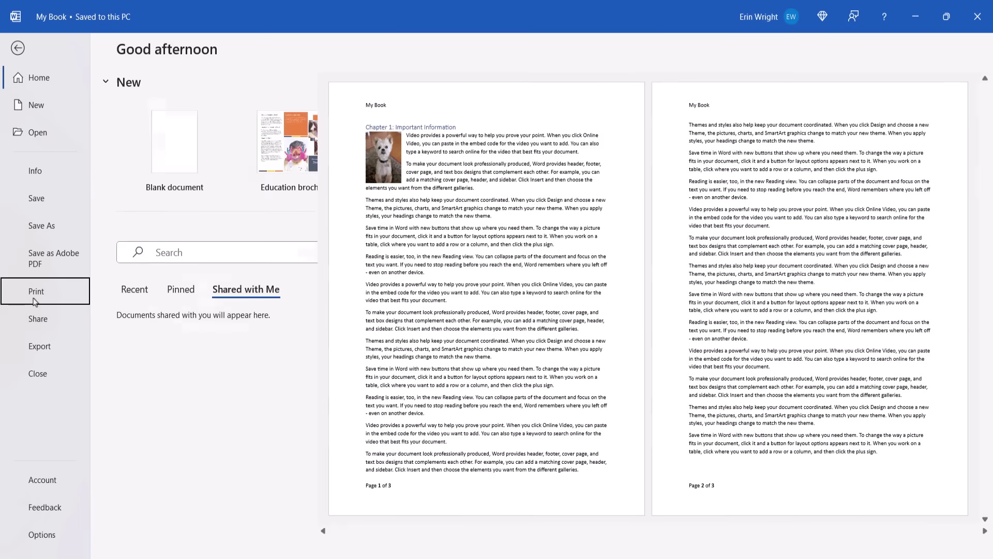